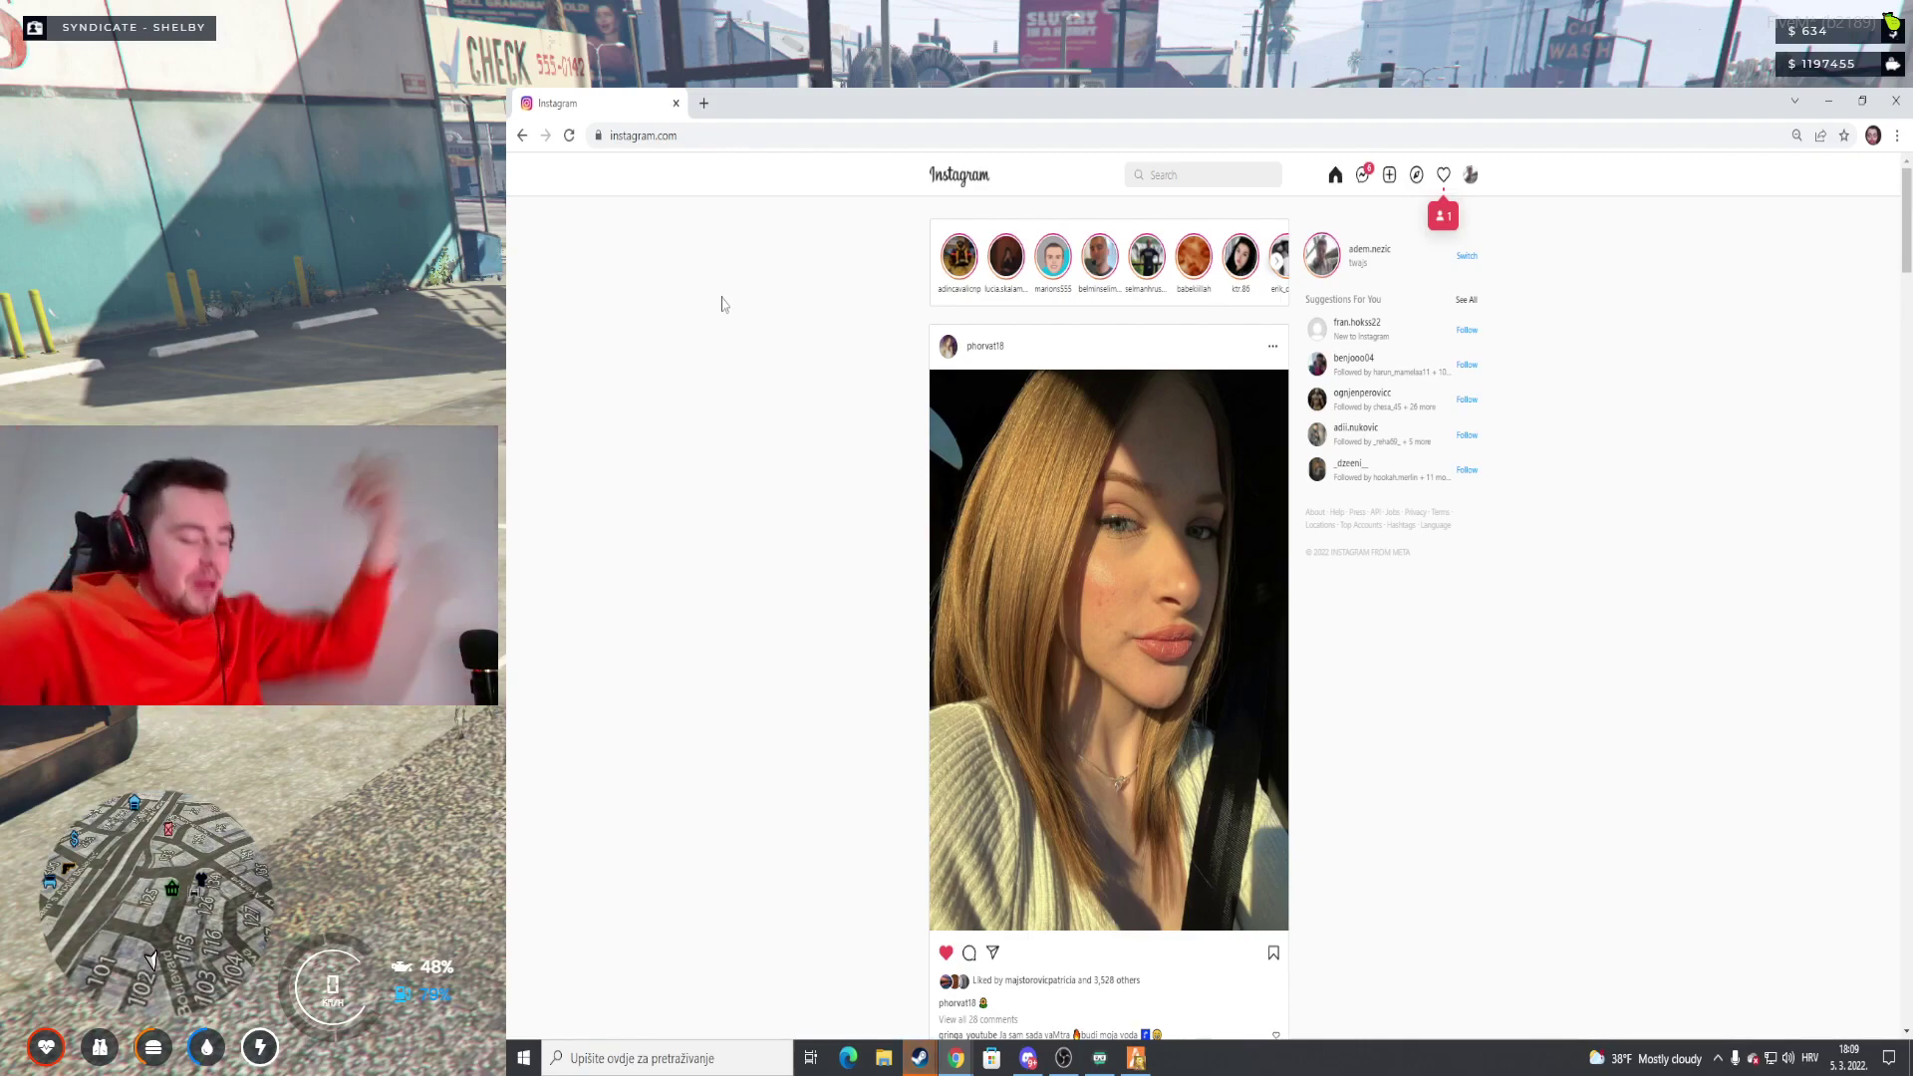
- Reload the Instagram feed repeatedly until the purple BMW post appears at the top
left_click(568, 136)
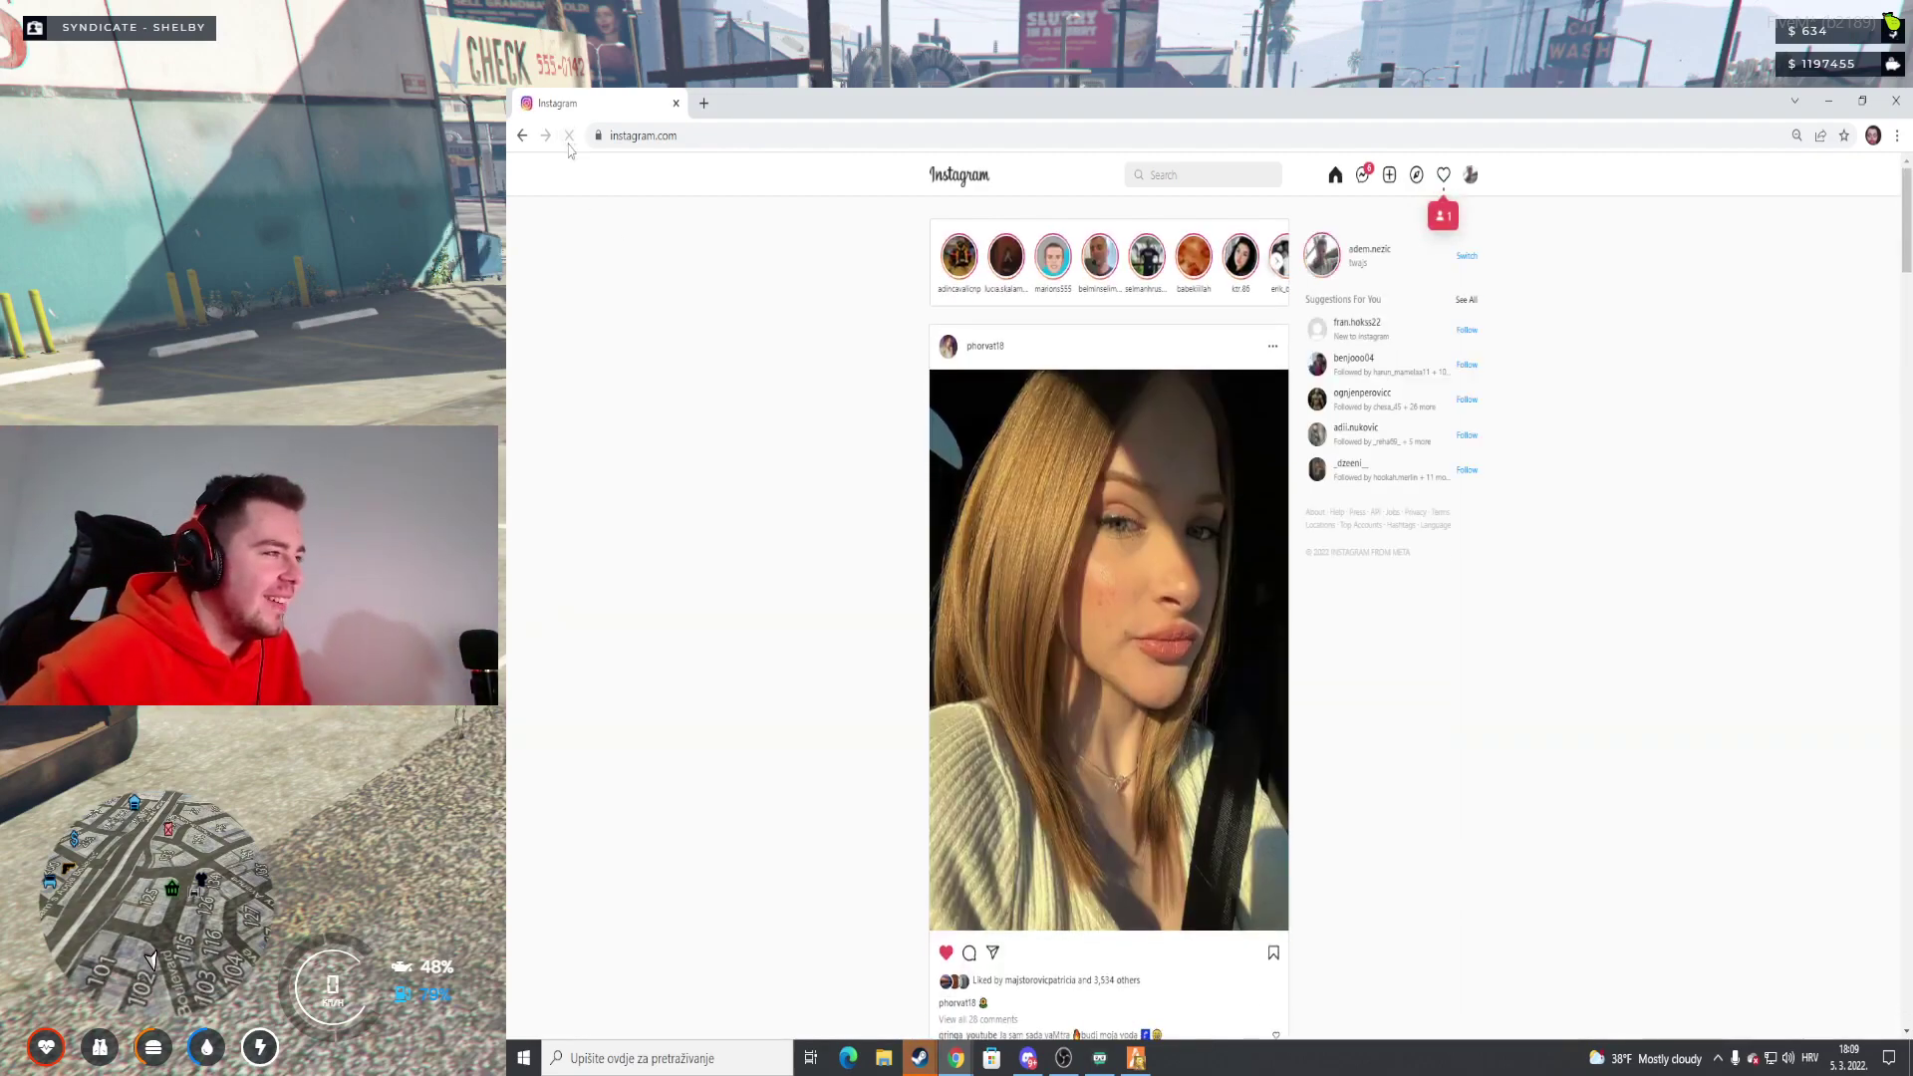
left_click(568, 136)
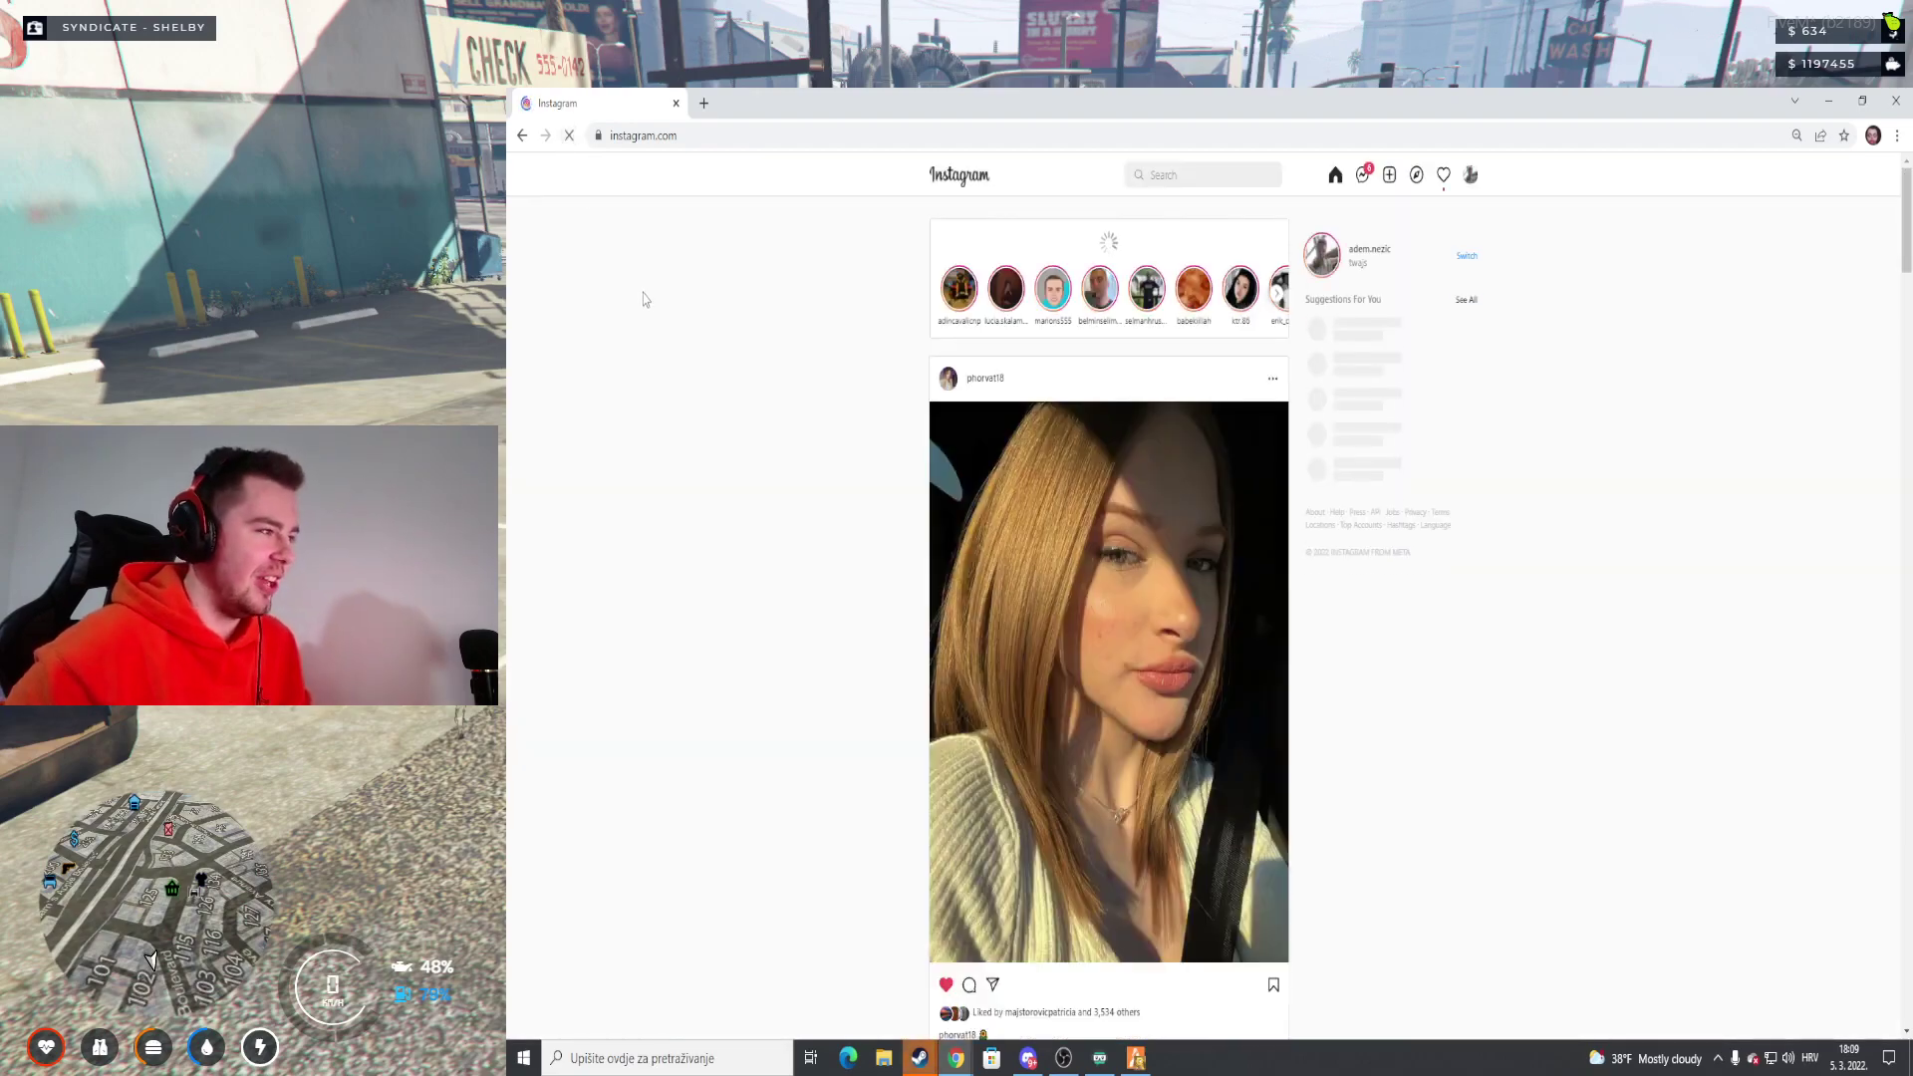
left_click(569, 137)
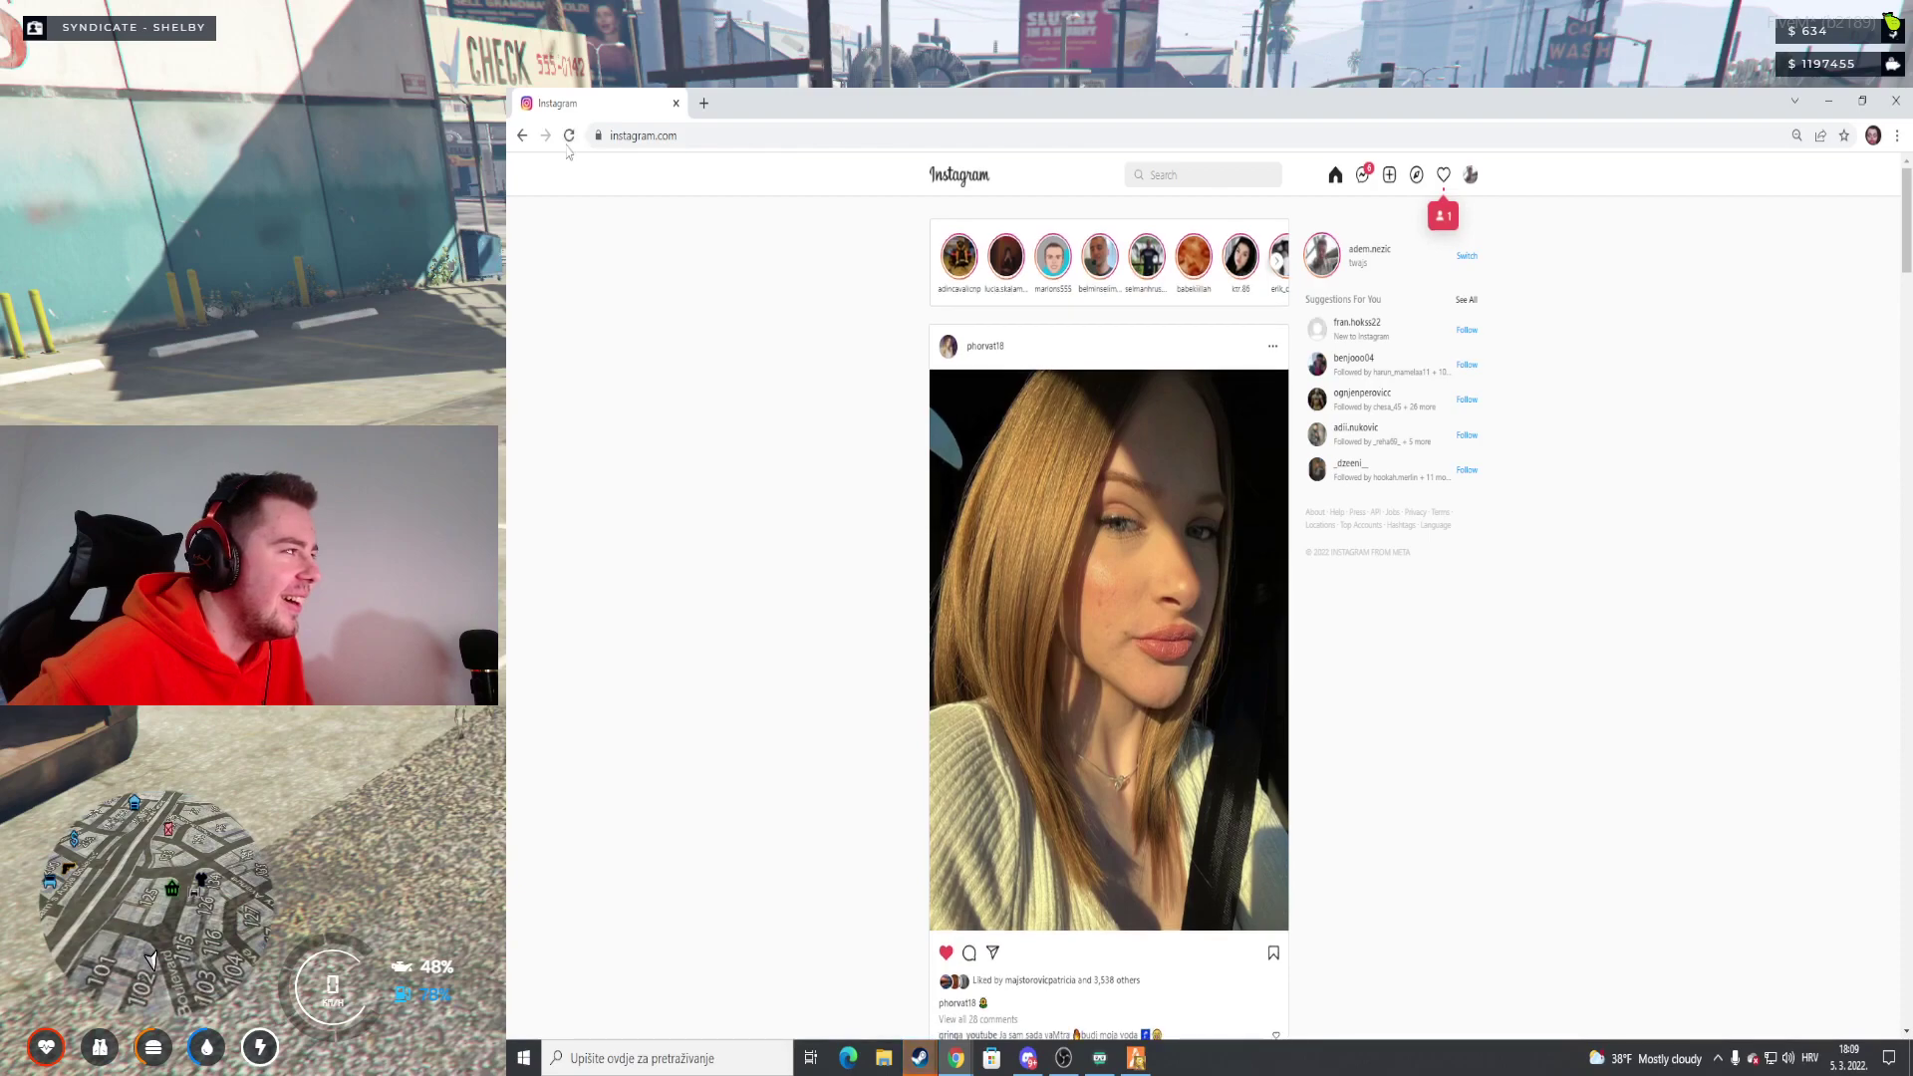
left_click(569, 137)
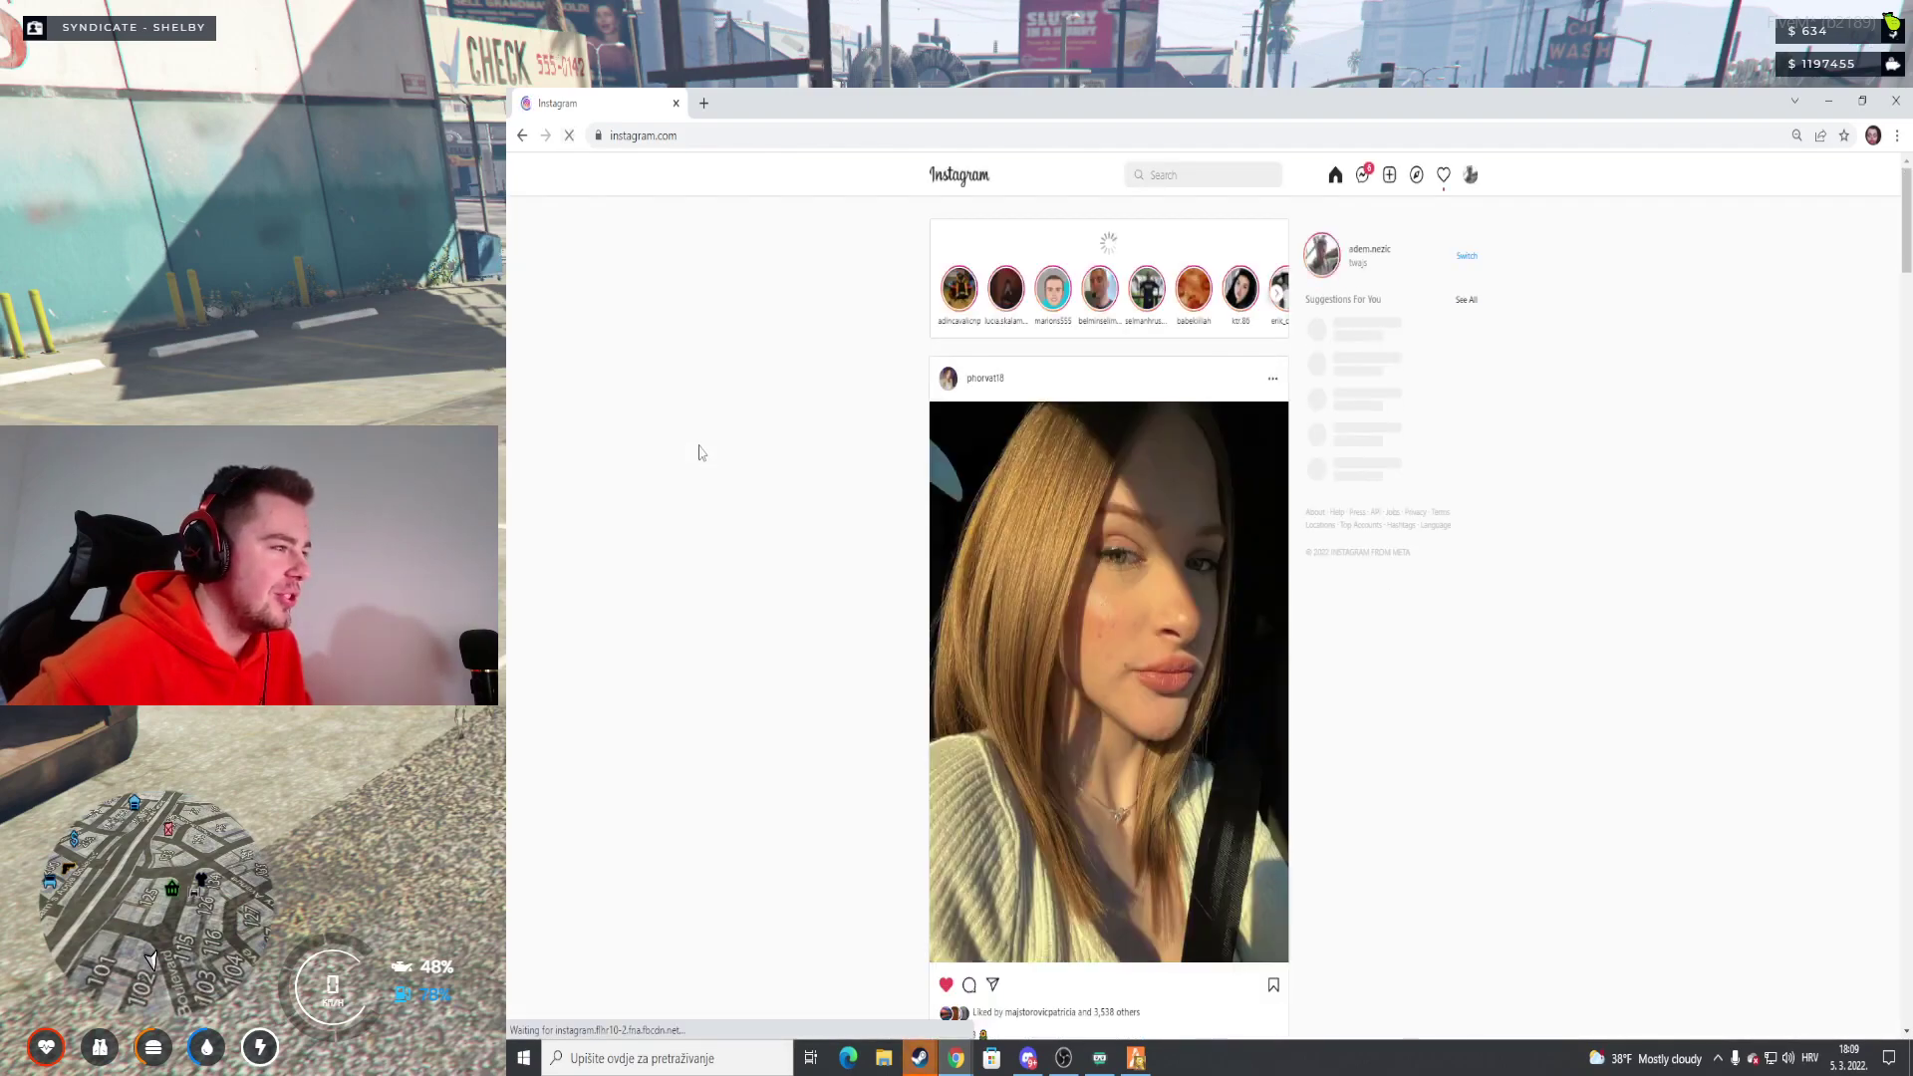
scroll(957, 627, "down", 2)
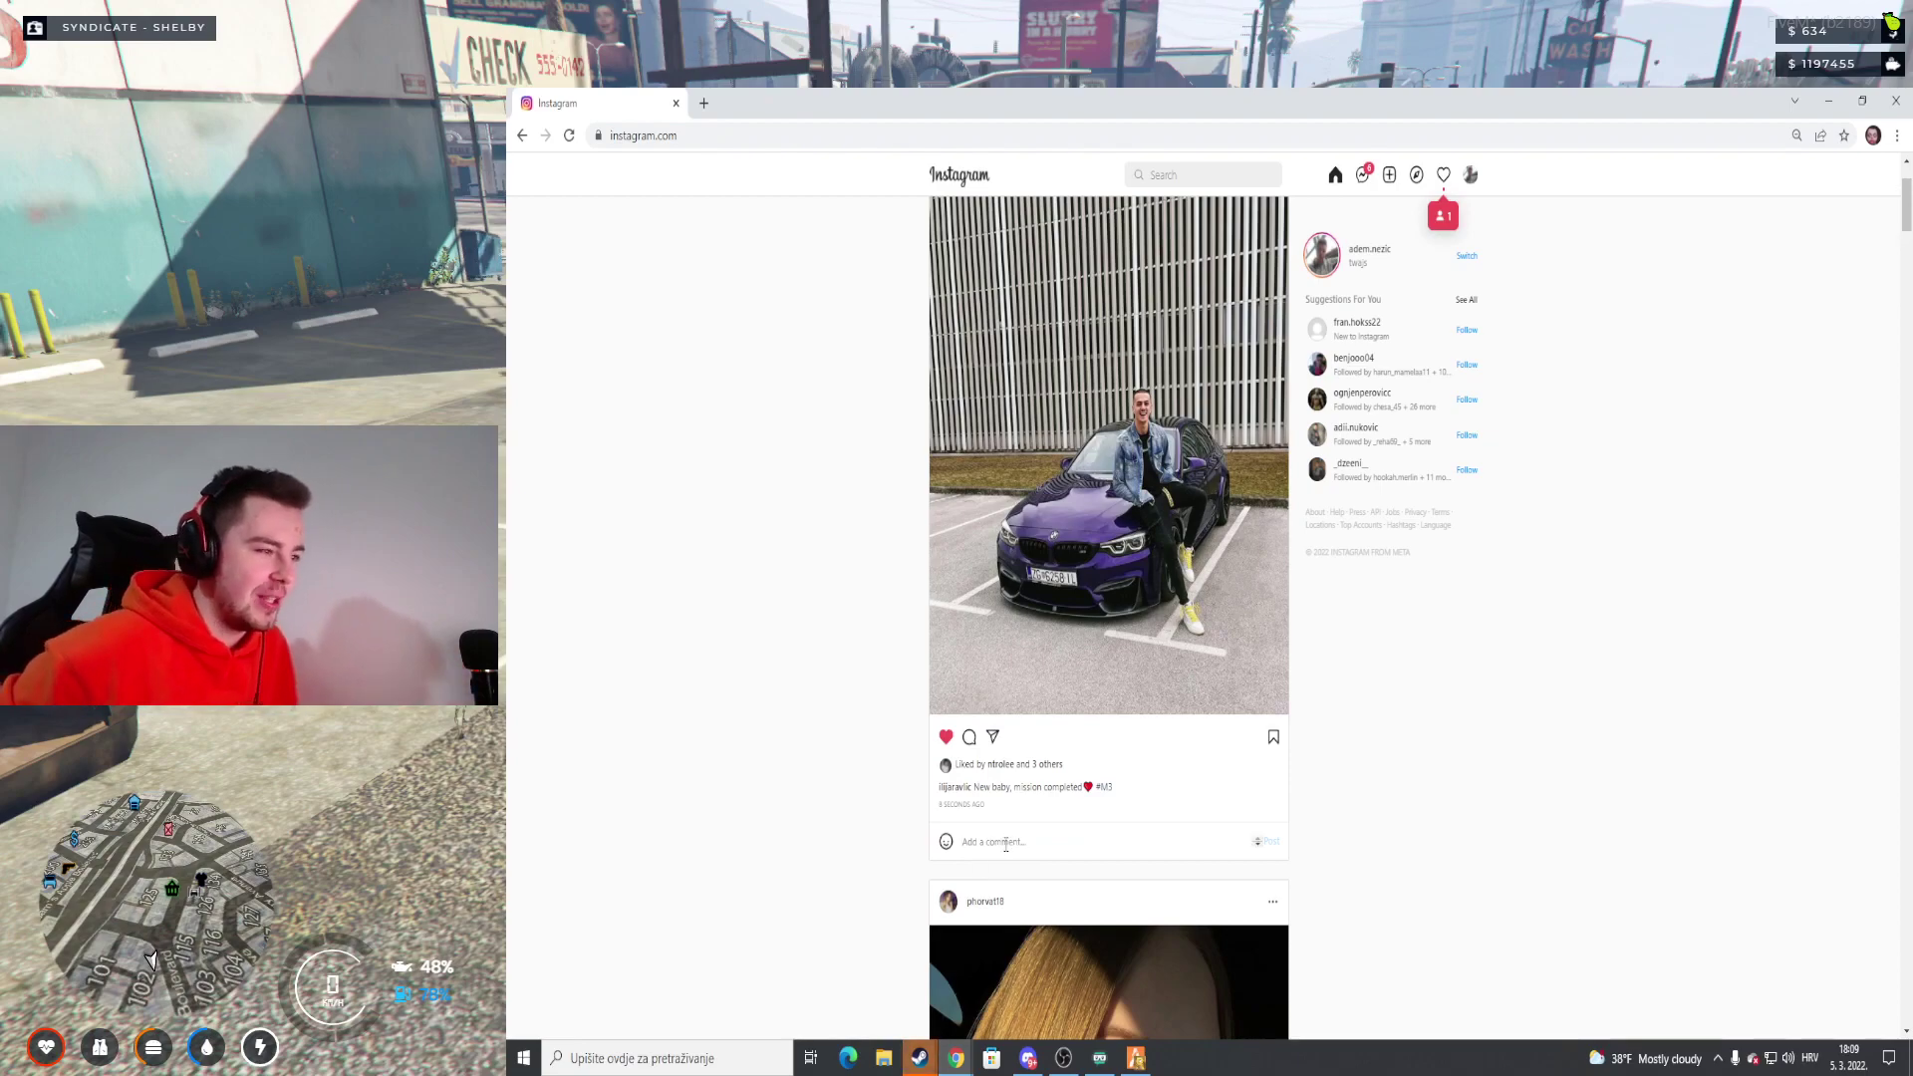
scroll(1009, 807, "up", 1)
scroll(915, 938, "up", 2)
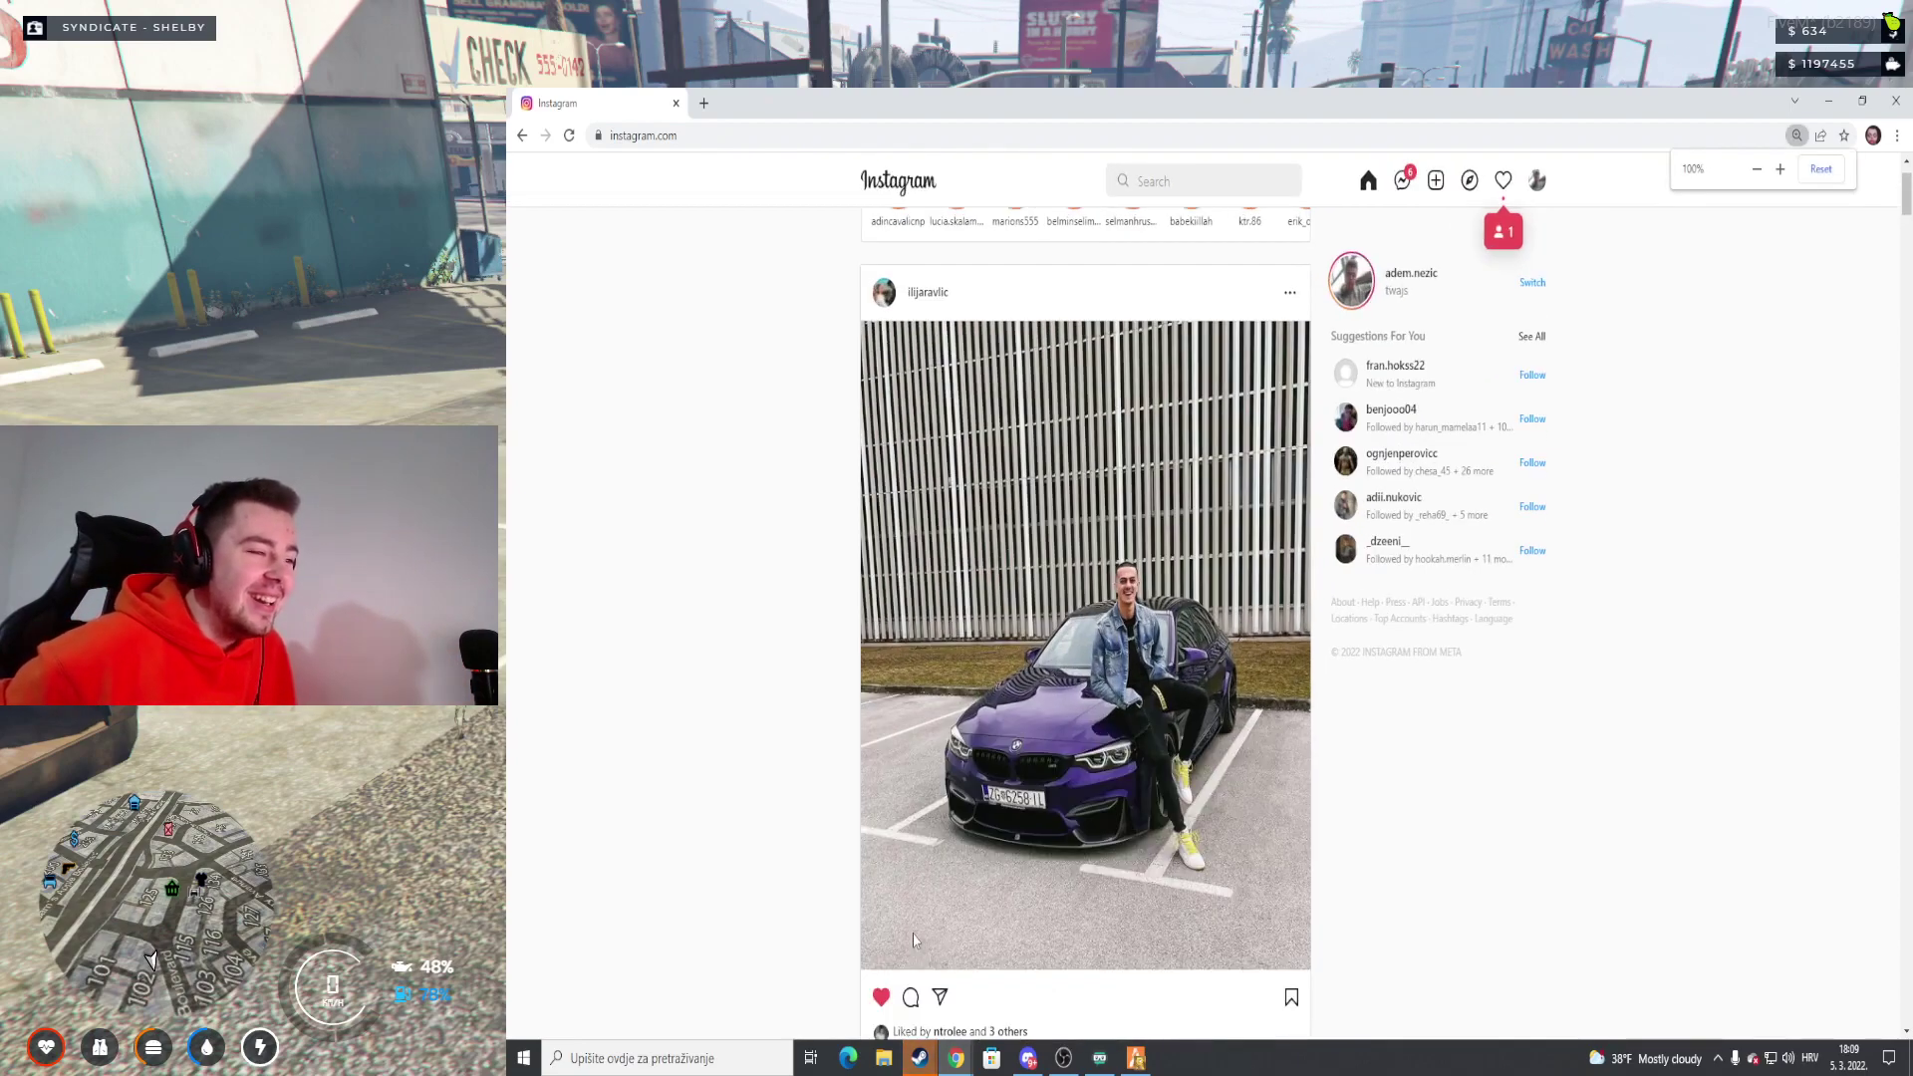
scroll(971, 861, "down", 2)
scroll(973, 815, "up", 1)
type("Volim te jebe")
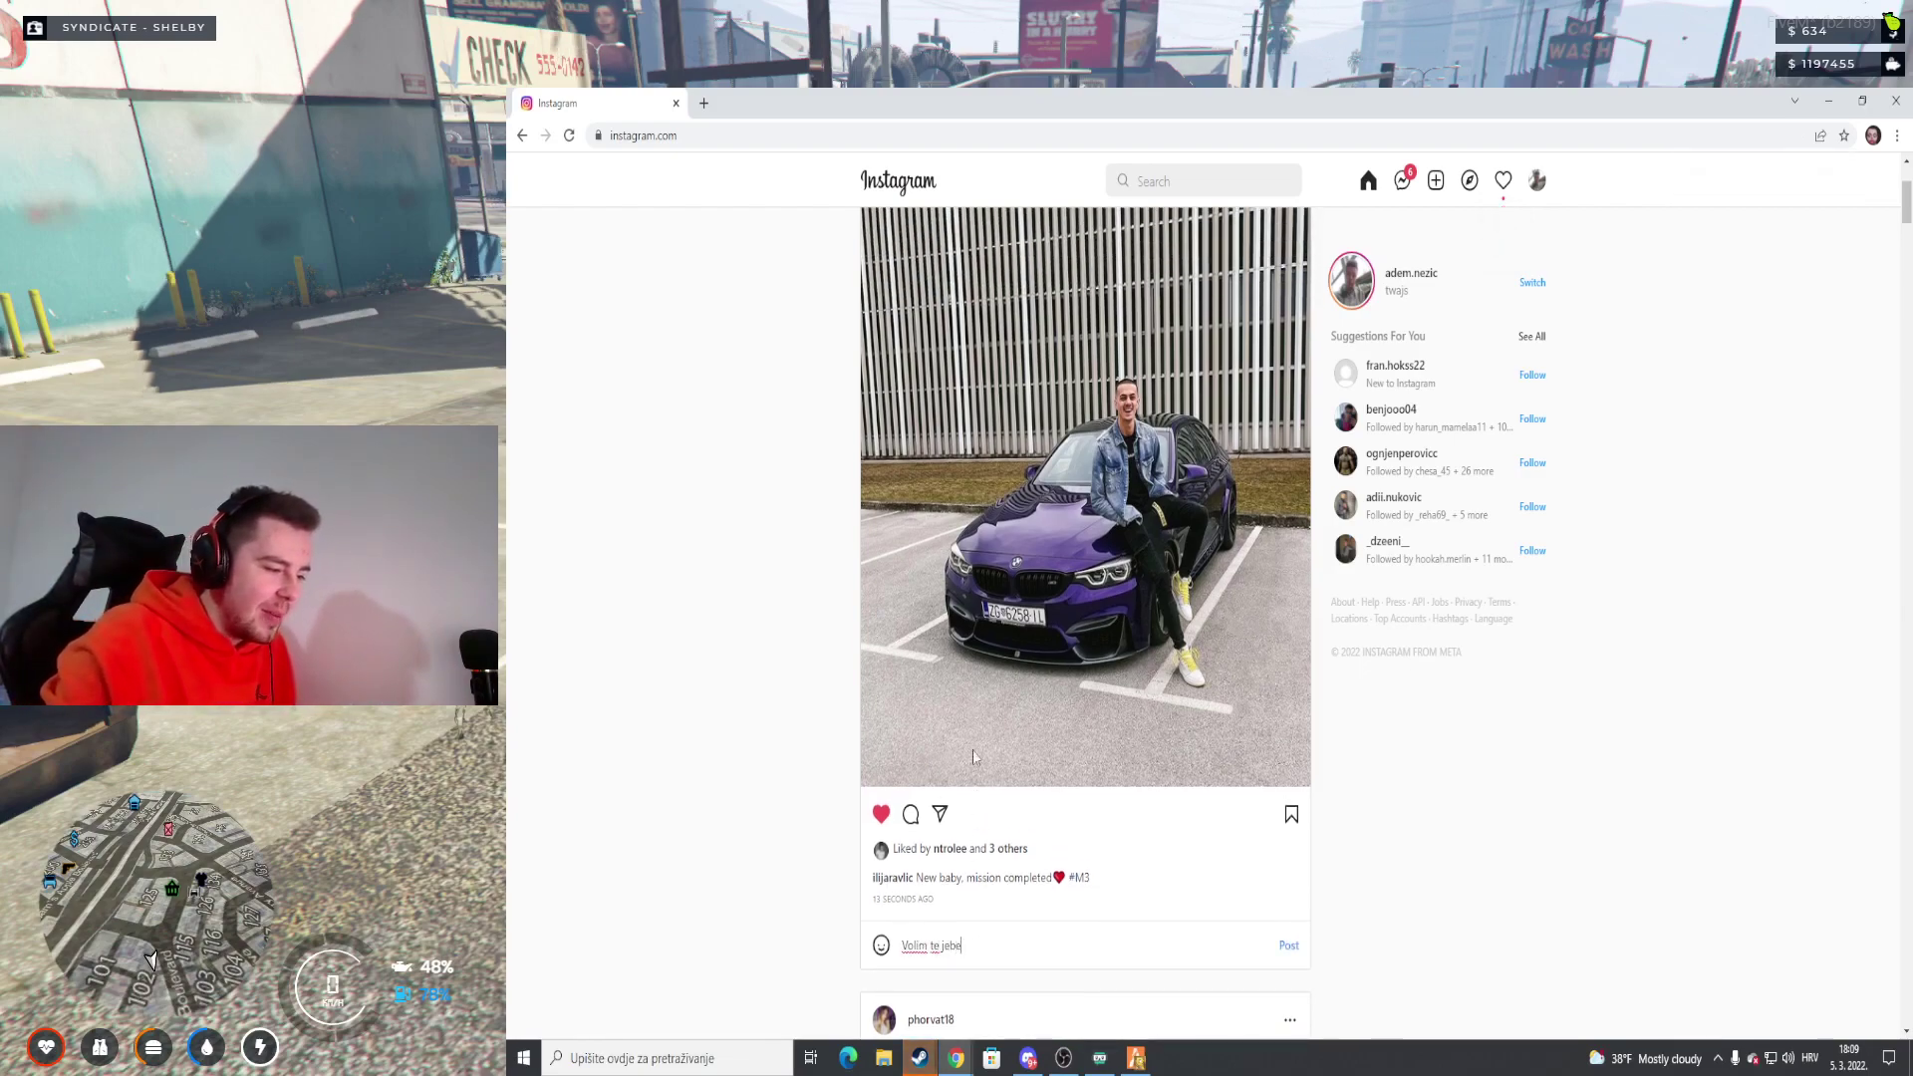
type("no,")
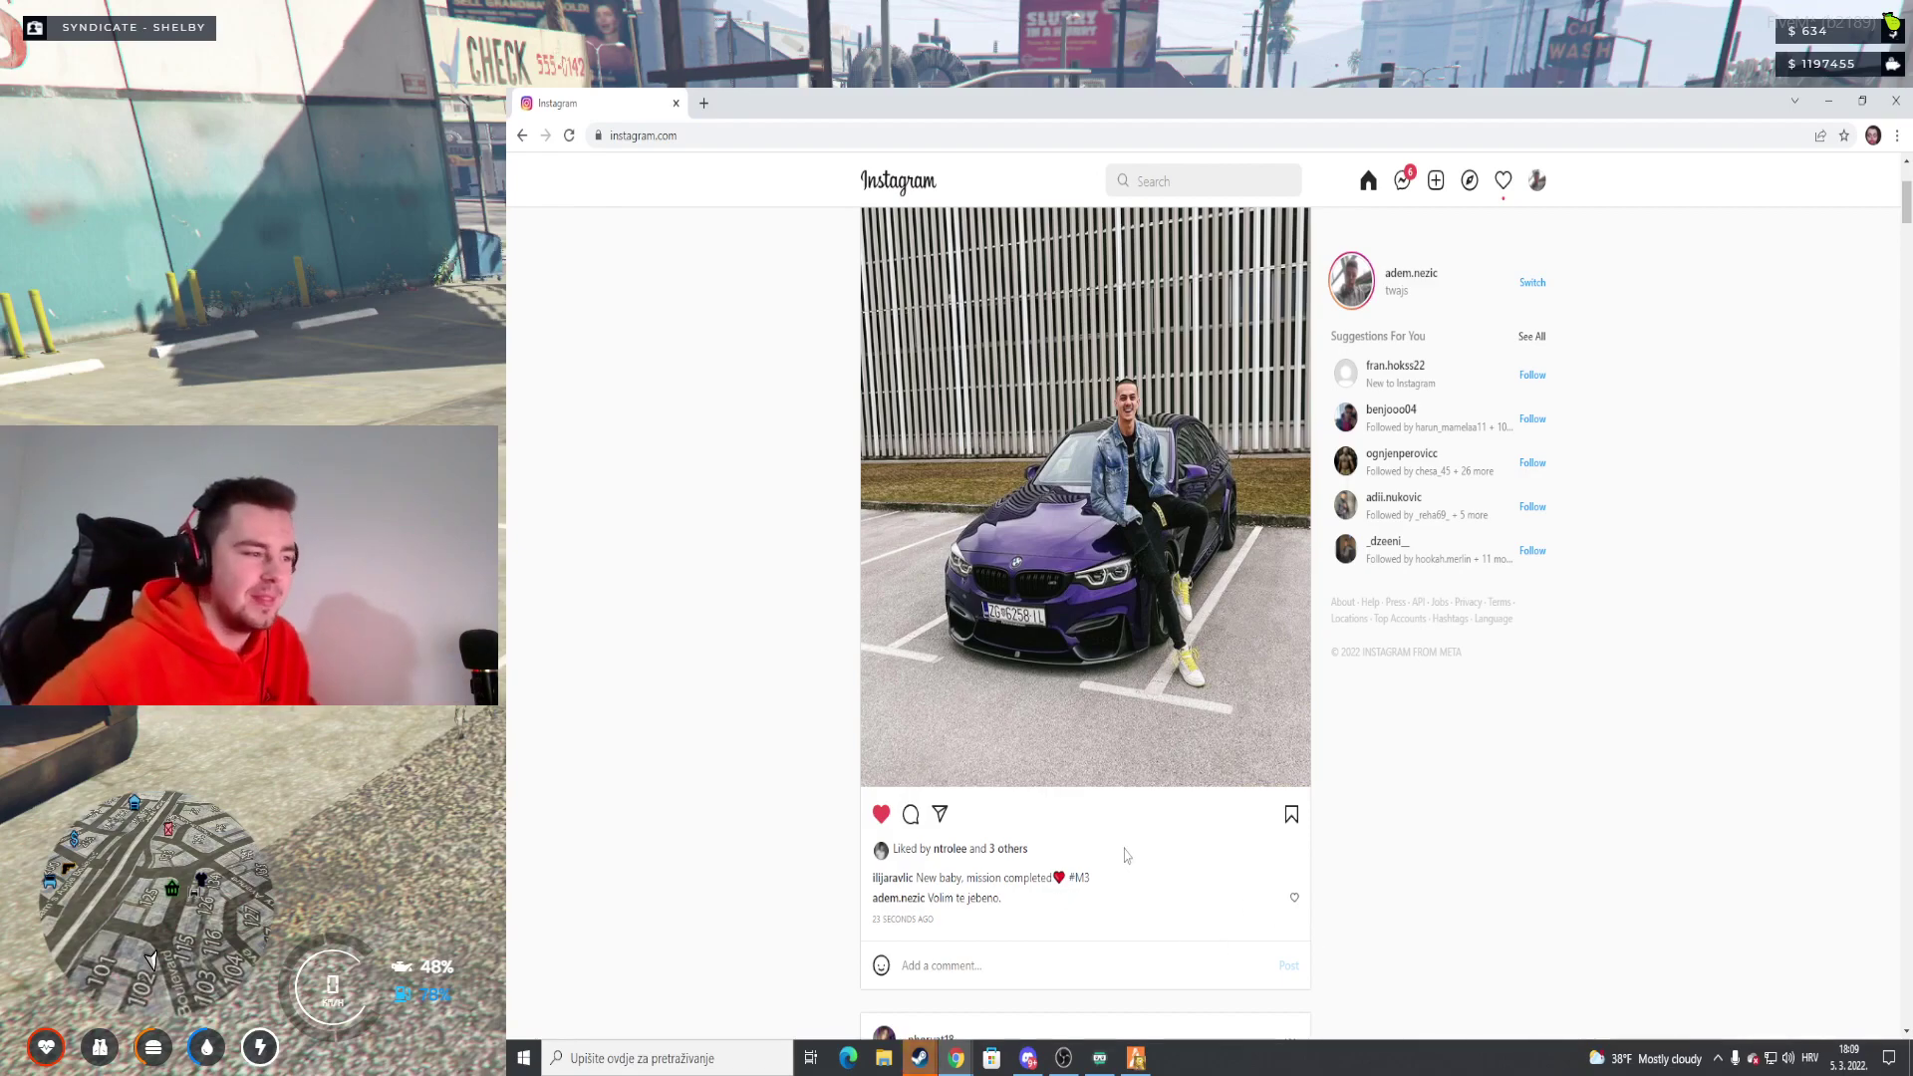
scroll(1099, 815, "up", 1)
- Adjust Chrome's page zoom up and down, ending at 110% on the BMW post
key("ctrl+plus")
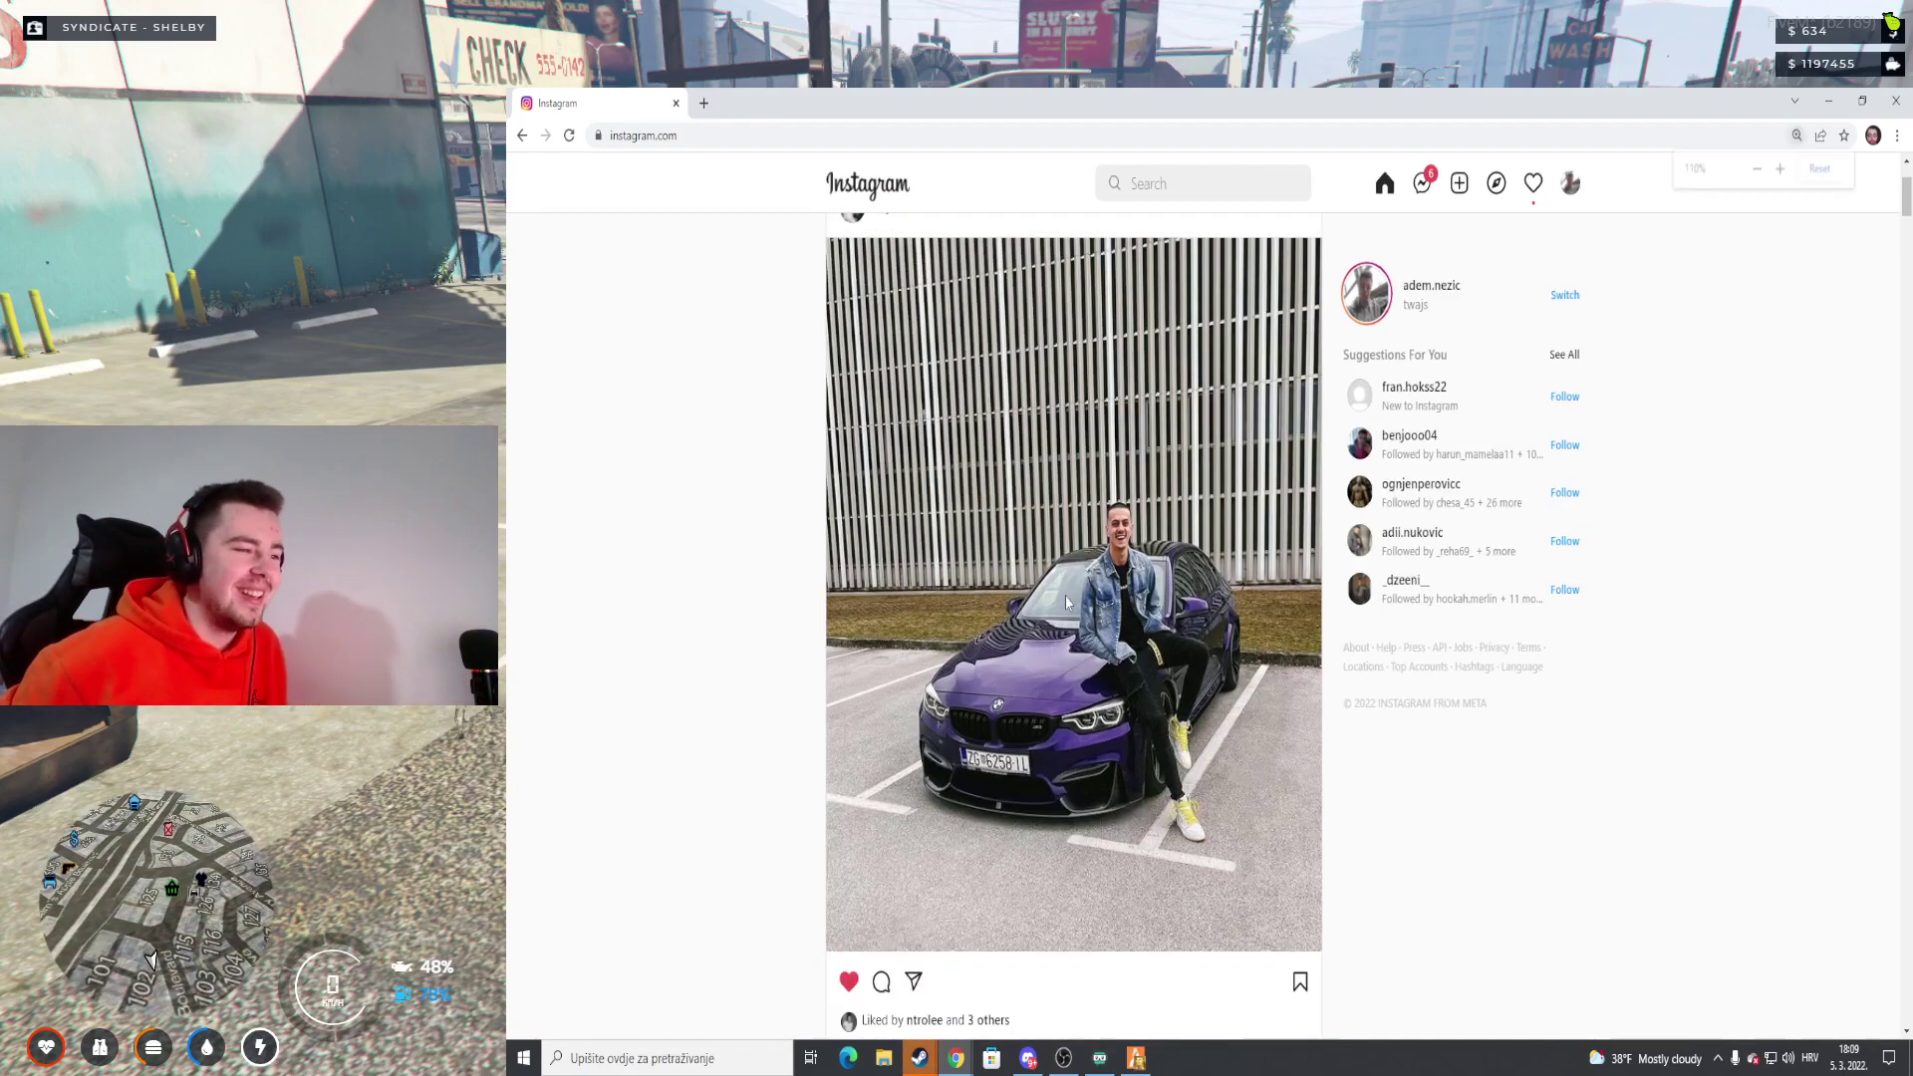
key("ctrl+plus")
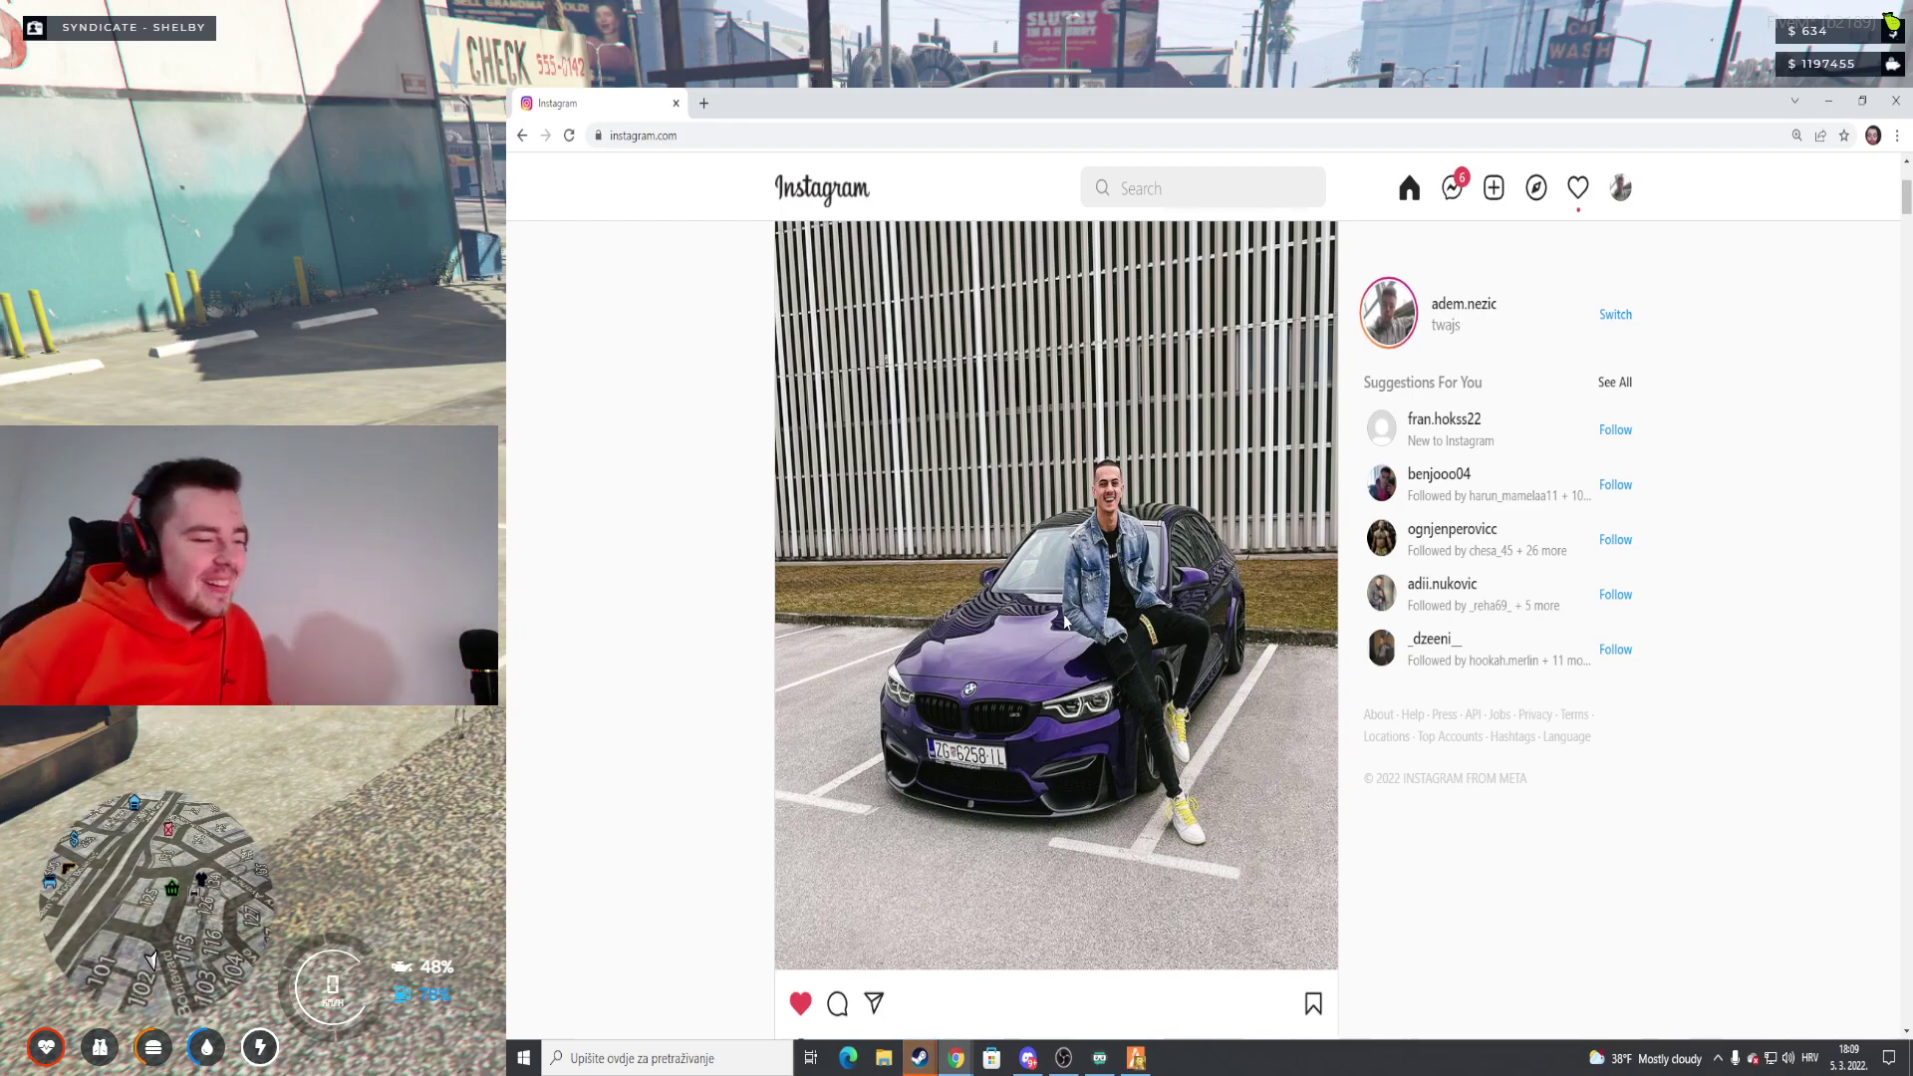
key("ctrl+minus")
key("ctrl+minus")
key("ctrl+minus")
key("ctrl+minus")
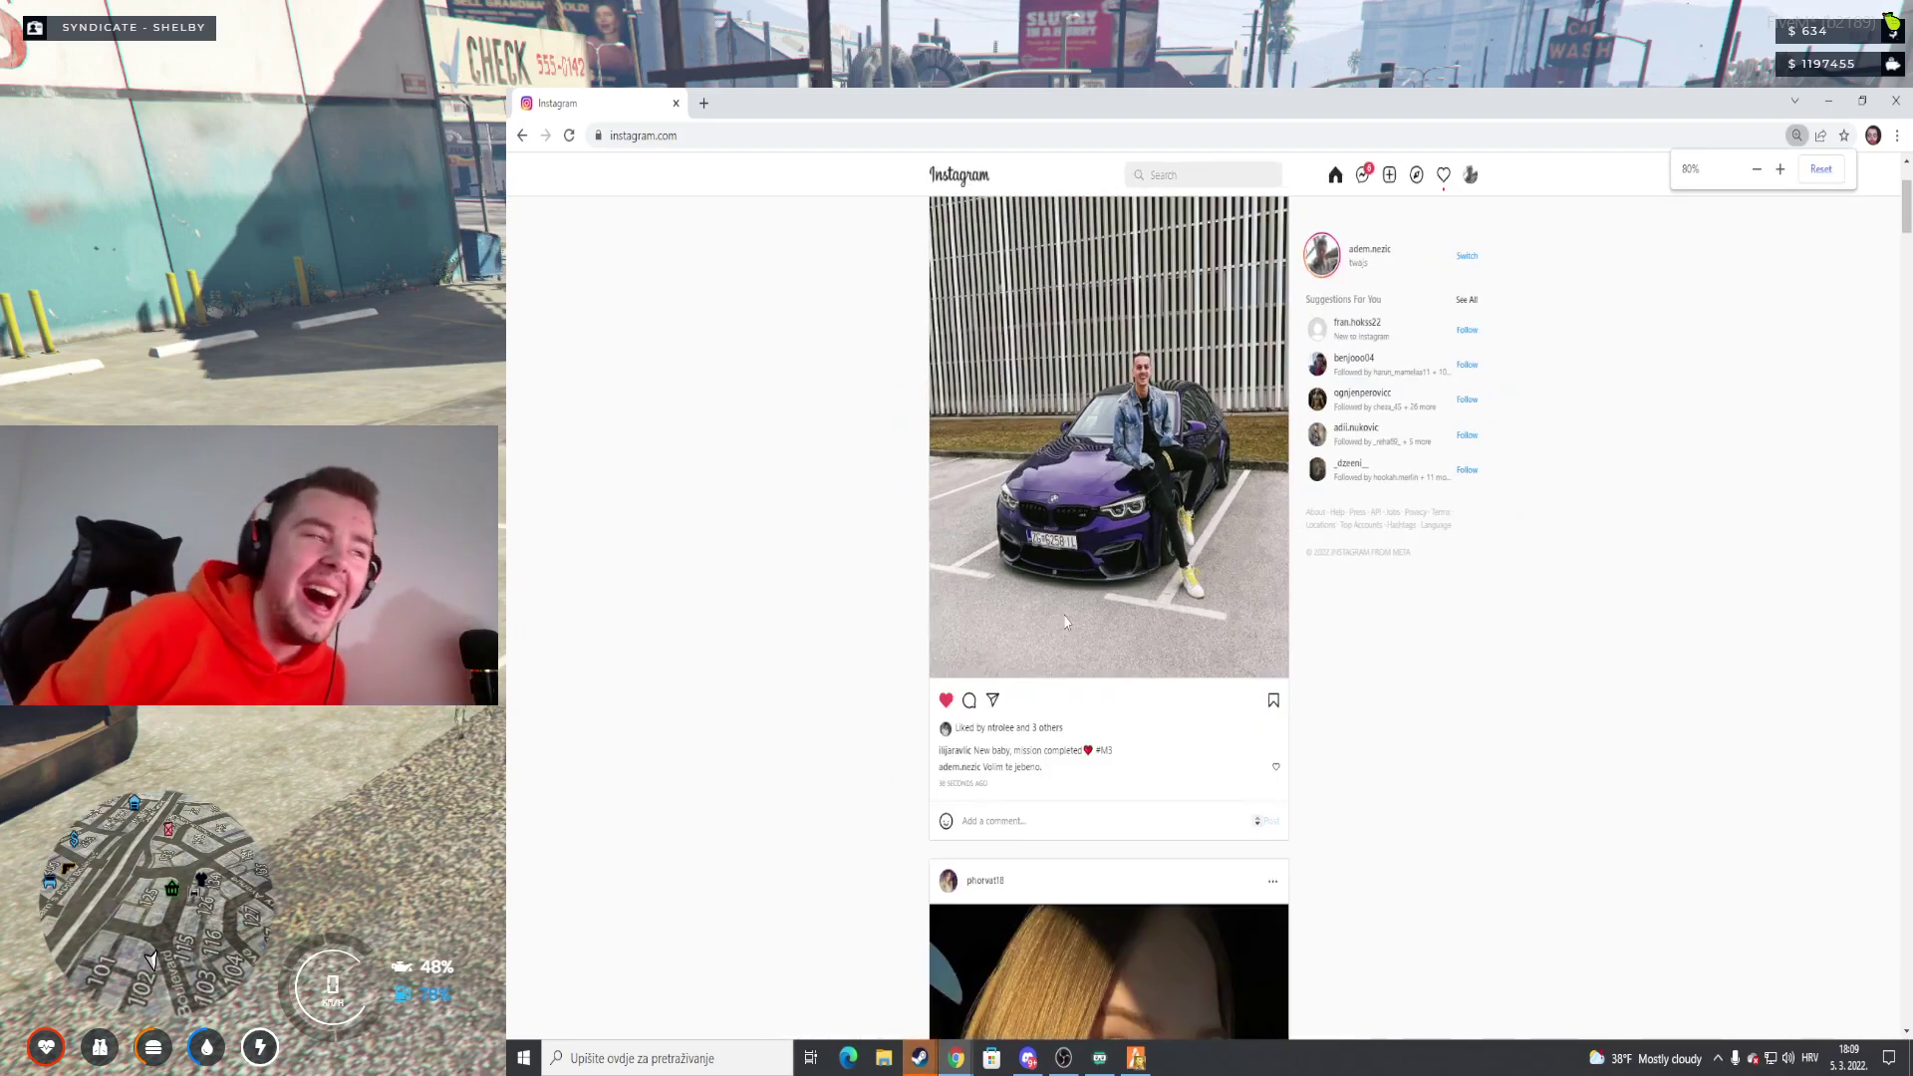
key("ctrl+plus")
key("ctrl+plus")
key("ctrl+plus")
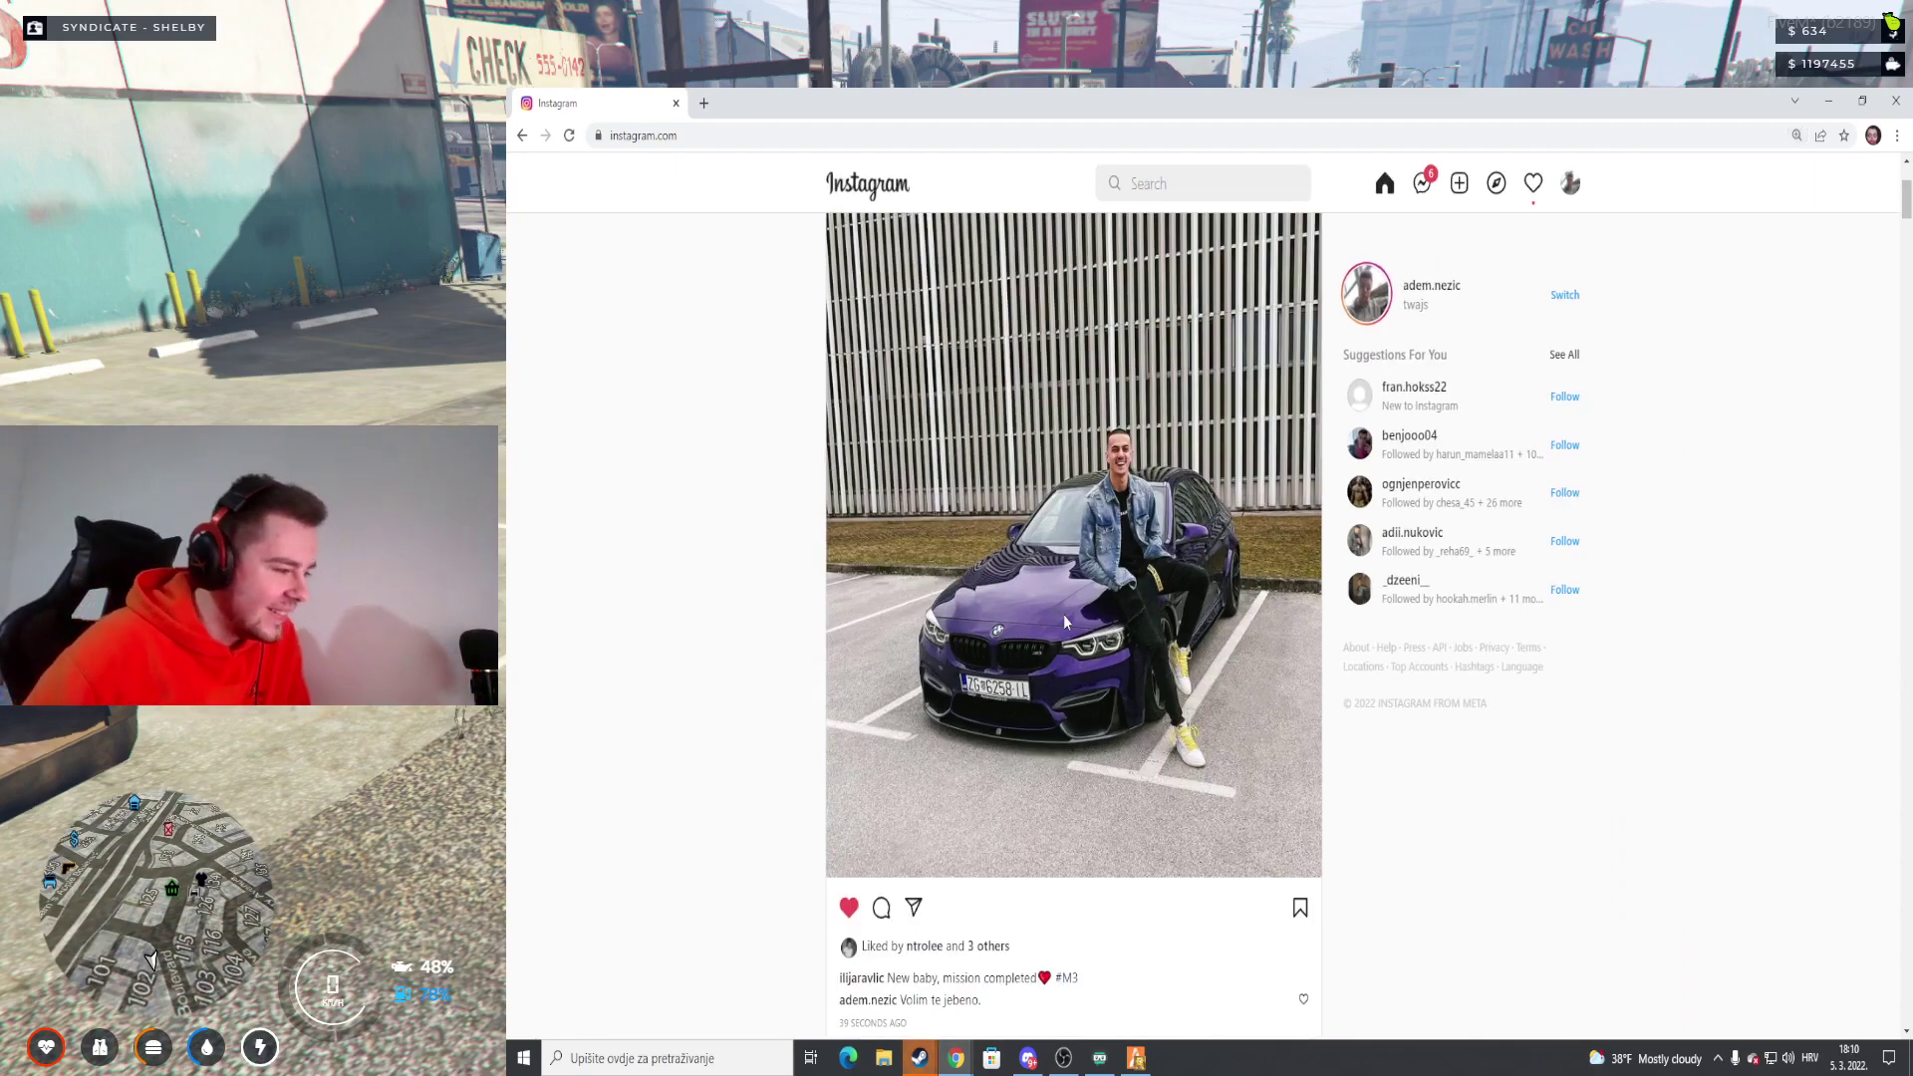
scroll(1010, 760, "down", 1)
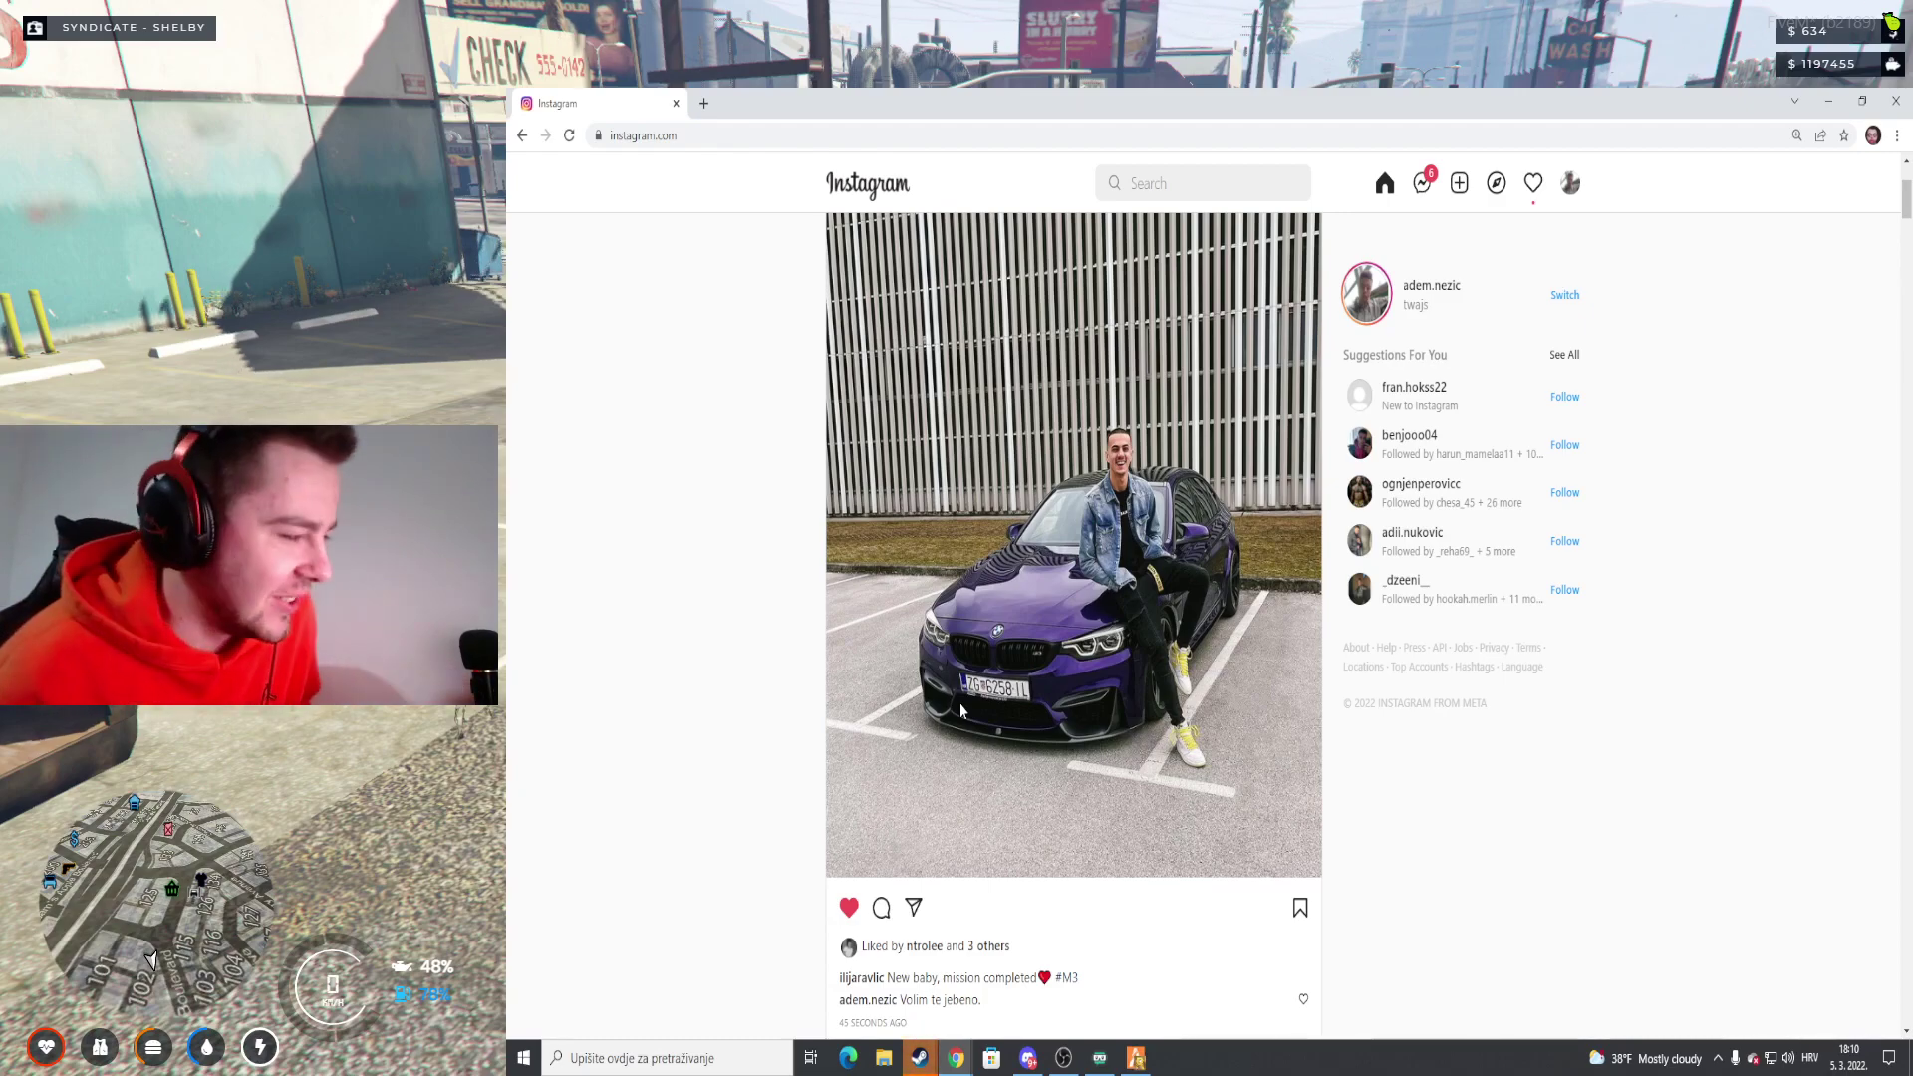
scroll(961, 708, "up", 1)
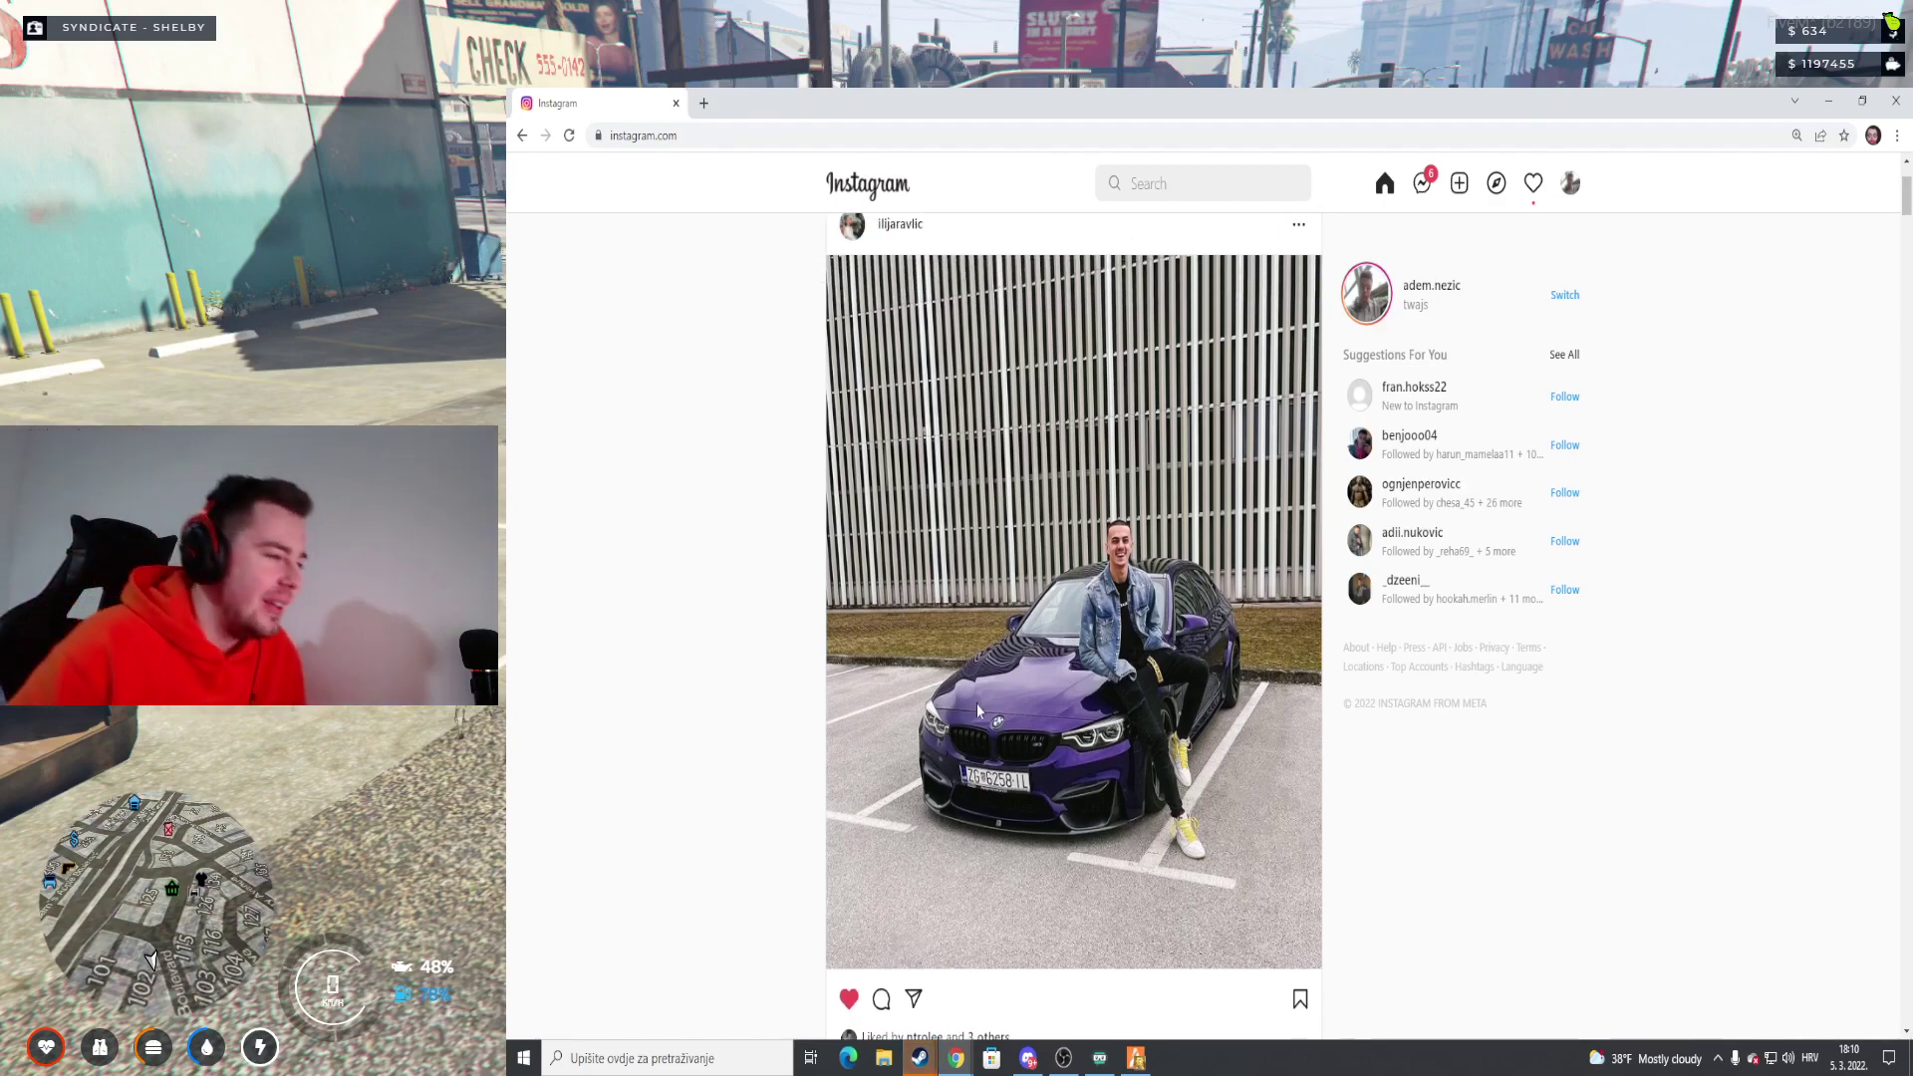